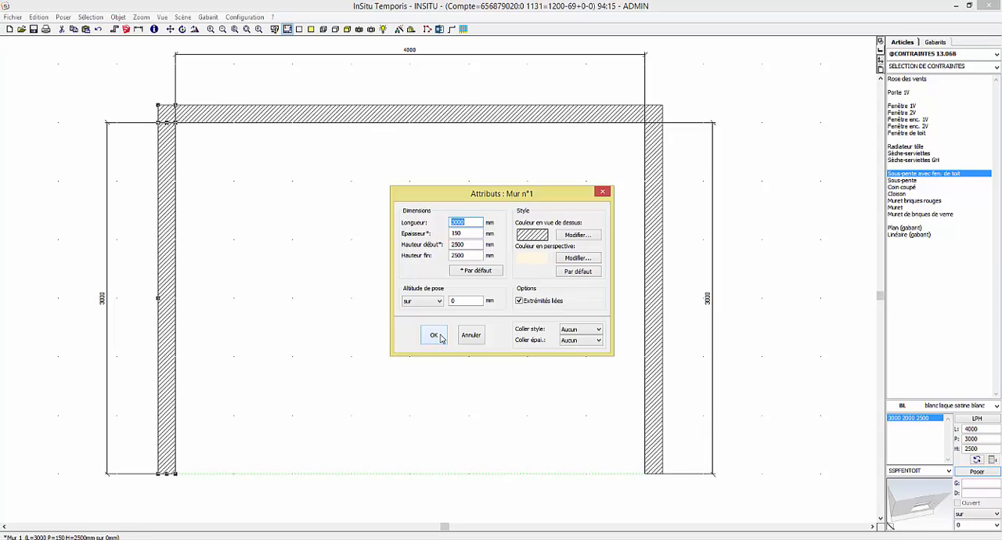
Set the left wall's start height to 2000 mm
{"action": "left_click", "coordinate": [435, 335]}
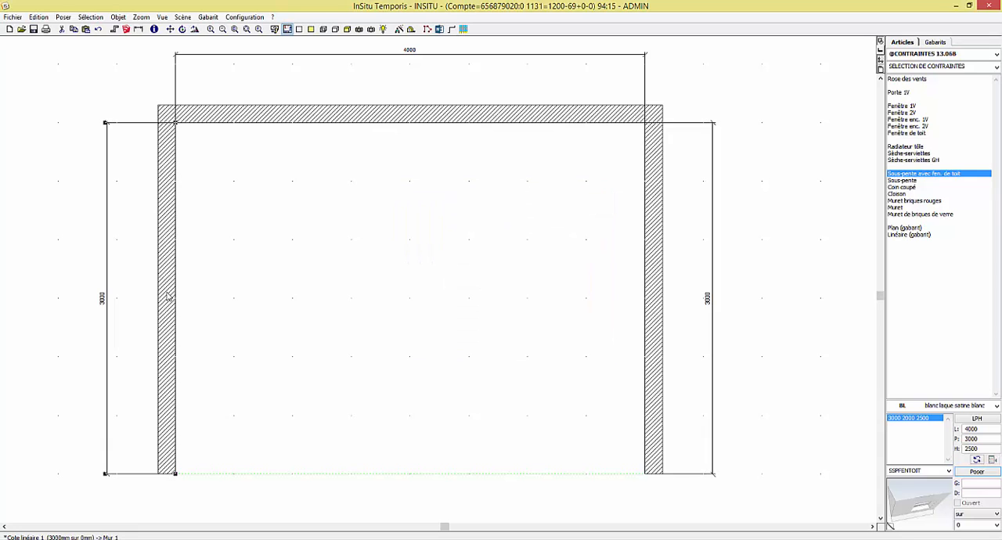
{"action": "left_click", "coordinate": [167, 296]}
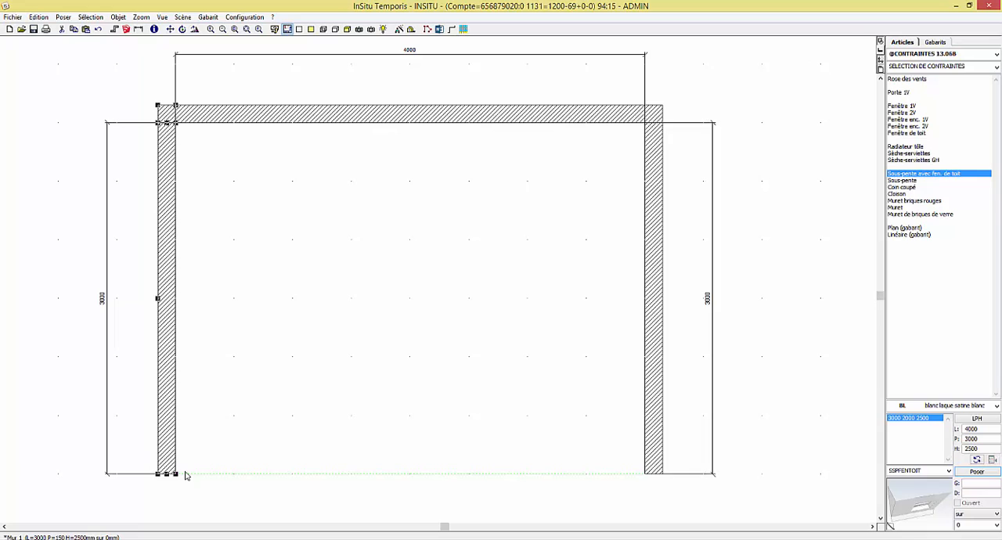
{"action": "left_click", "coordinate": [265, 119]}
{"action": "right_click", "coordinate": [168, 251]}
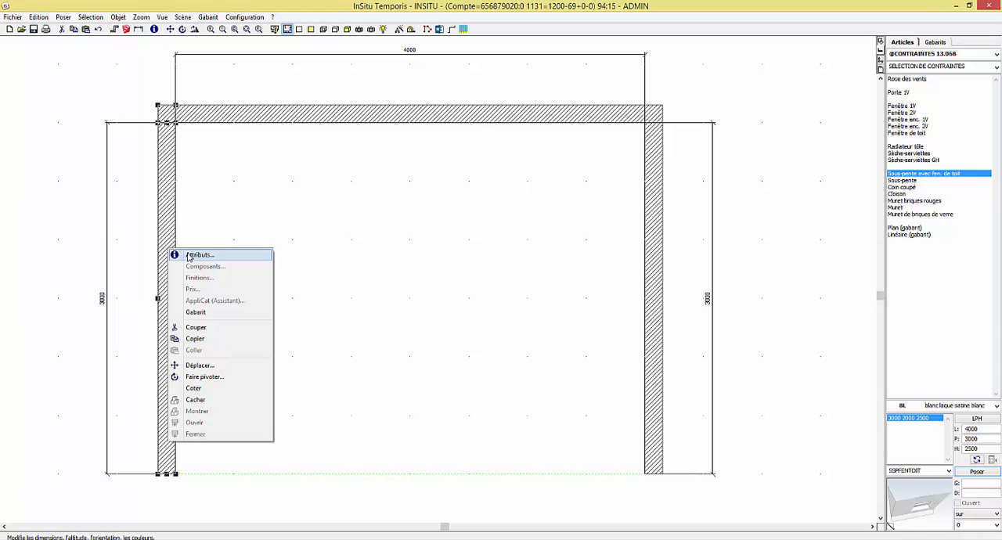
{"action": "left_click", "coordinate": [198, 256]}
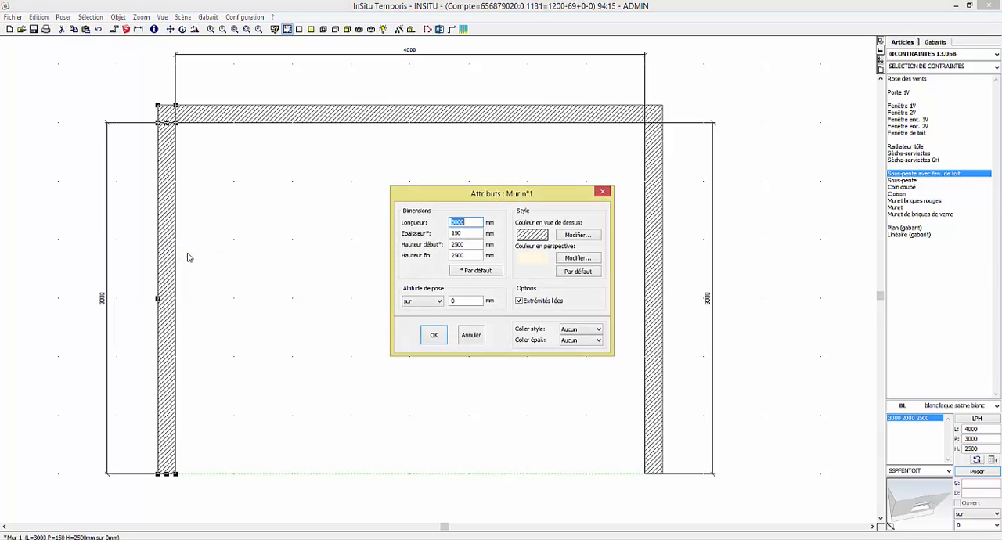
{"action": "double_click", "coordinate": [480, 245]}
{"action": "type", "text": "2"}
{"action": "key", "text": "Return"}
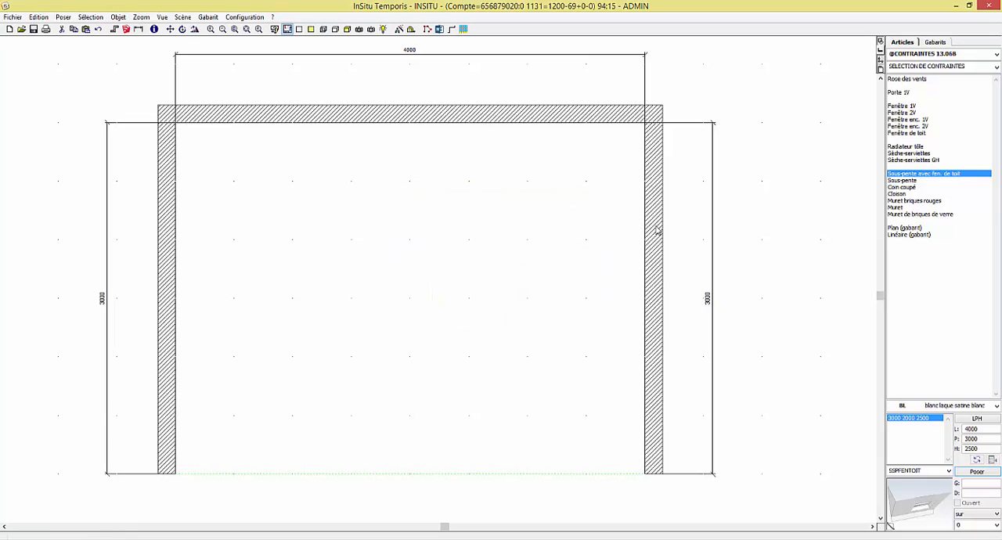
Set the right wall's end height to 2000 mm
{"action": "left_click", "coordinate": [657, 231]}
{"action": "right_click", "coordinate": [657, 230]}
{"action": "left_click", "coordinate": [667, 233]}
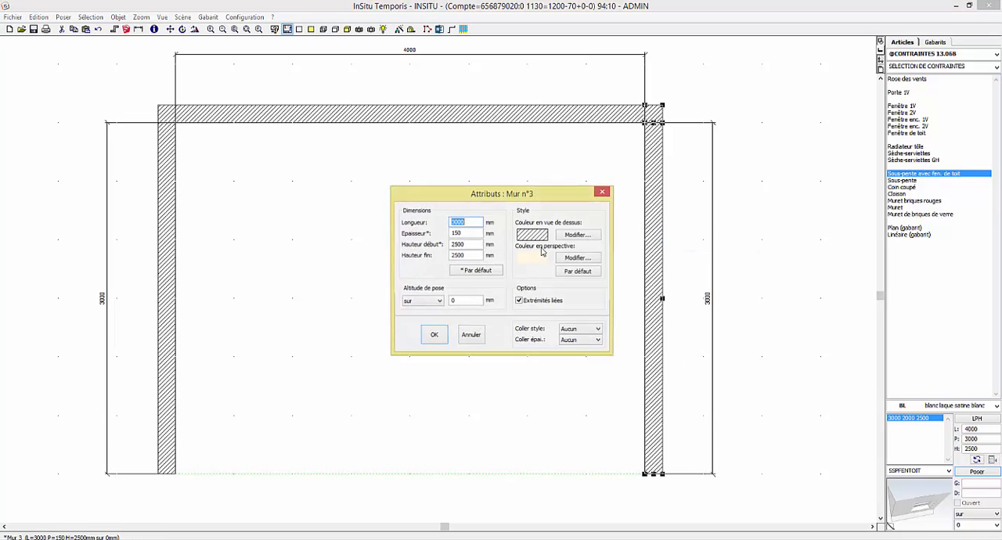
{"action": "key", "text": "Tab"}
{"action": "key", "text": "Tab"}
{"action": "key", "text": "Tab"}
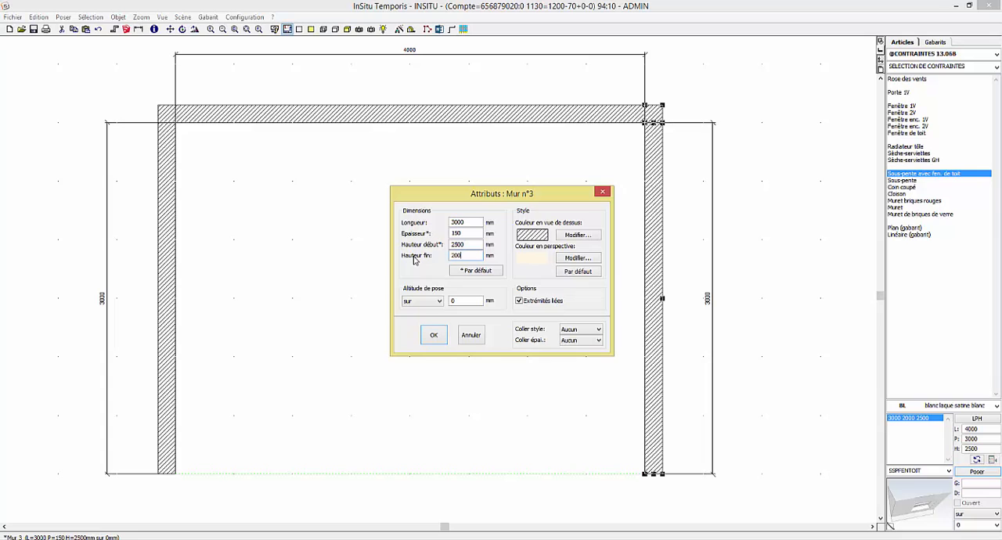
{"action": "key", "text": "Return"}
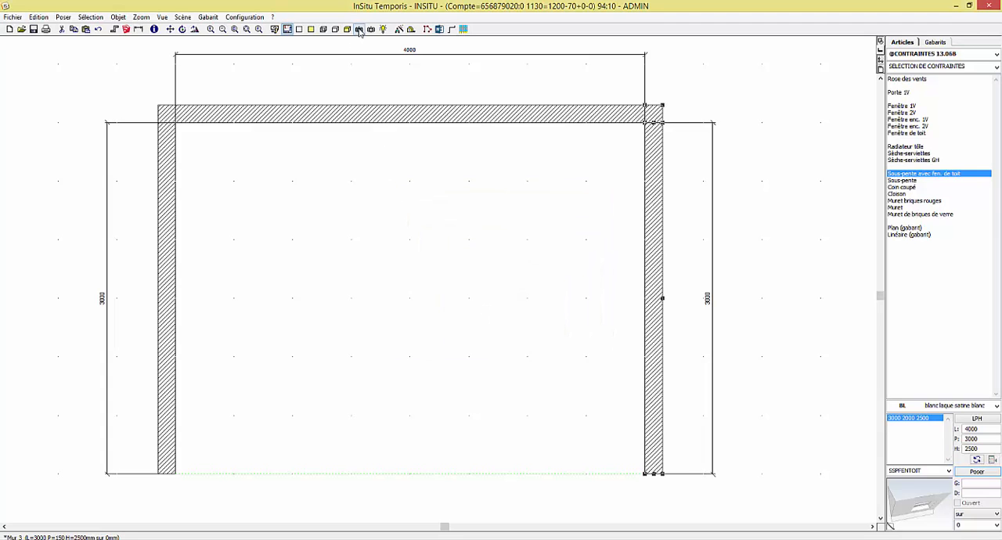
Trace a closed four-corner outline along the outer top edges of the three walls in the perspective view
{"action": "left_click", "coordinate": [359, 29]}
{"action": "left_click_drag", "start_coordinate": [414, 456], "coordinate": [446, 481]}
{"action": "left_click_drag", "start_coordinate": [312, 82], "coordinate": [315, 265]}
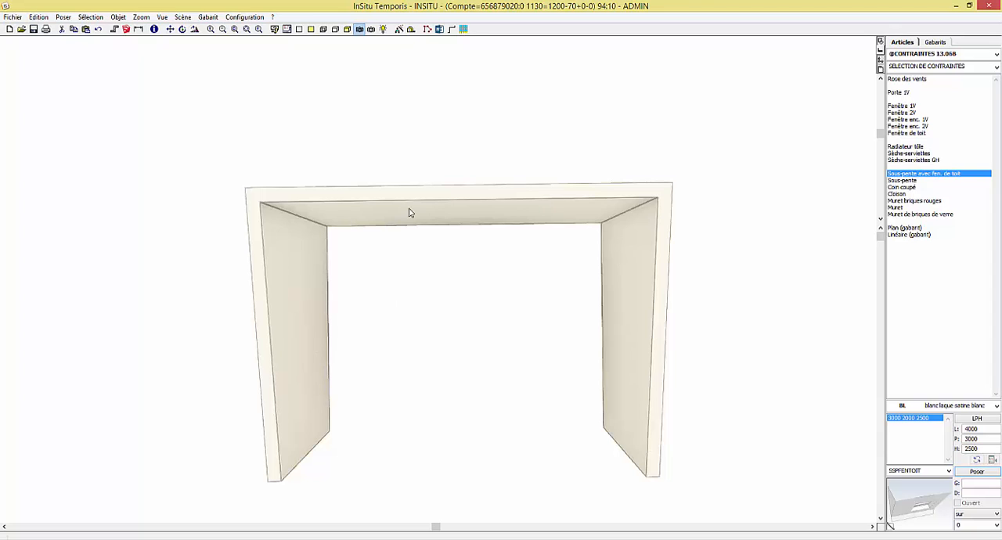
{"action": "left_click", "coordinate": [428, 30]}
{"action": "left_click", "coordinate": [268, 482]}
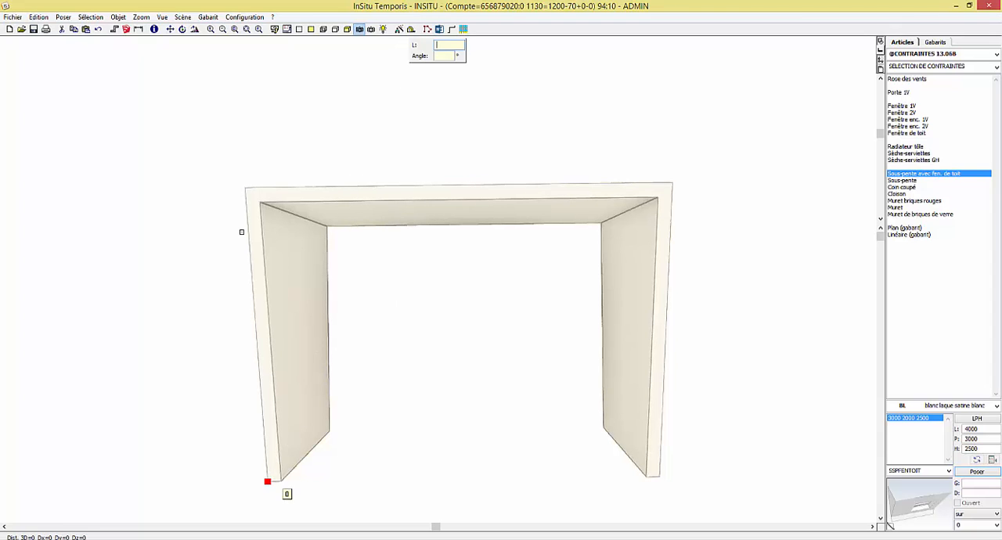
{"action": "left_click", "coordinate": [245, 189]}
{"action": "left_click", "coordinate": [672, 183]}
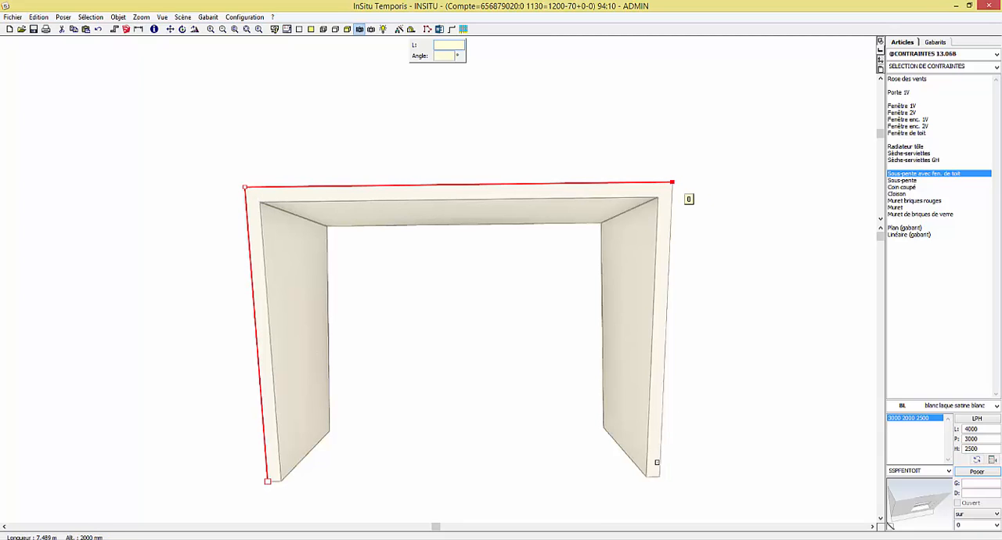
{"action": "left_click", "coordinate": [659, 477]}
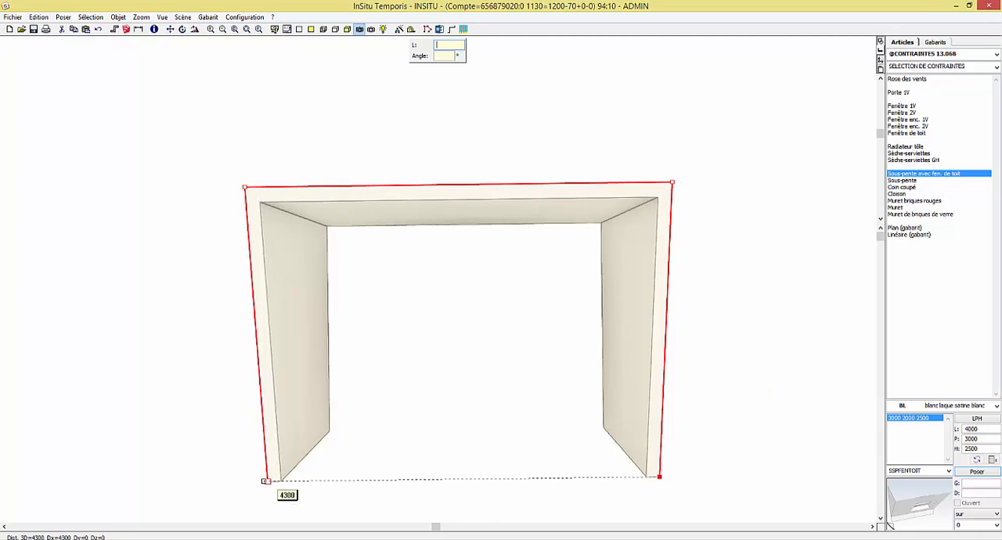
{"action": "left_click", "coordinate": [267, 482]}
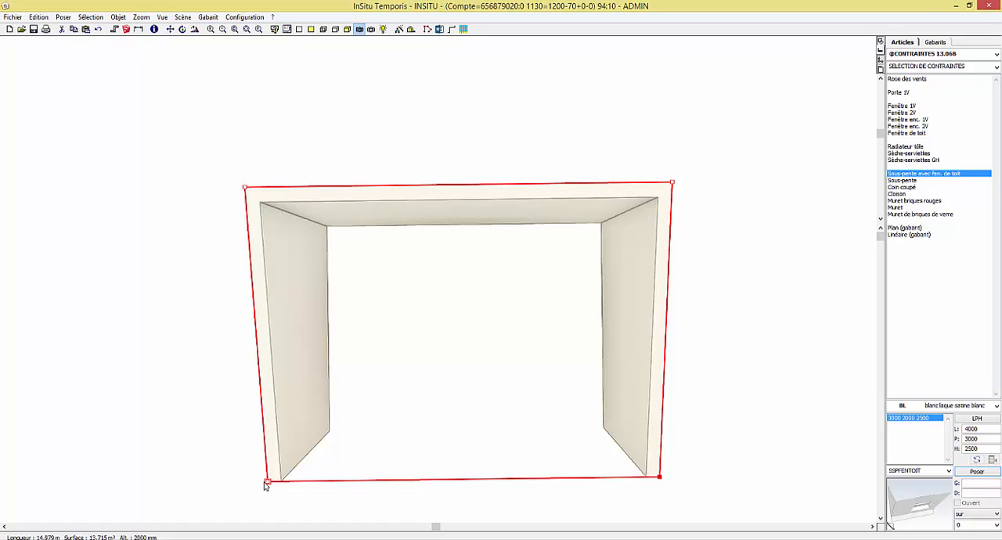
{"action": "left_click", "coordinate": [996, 53]}
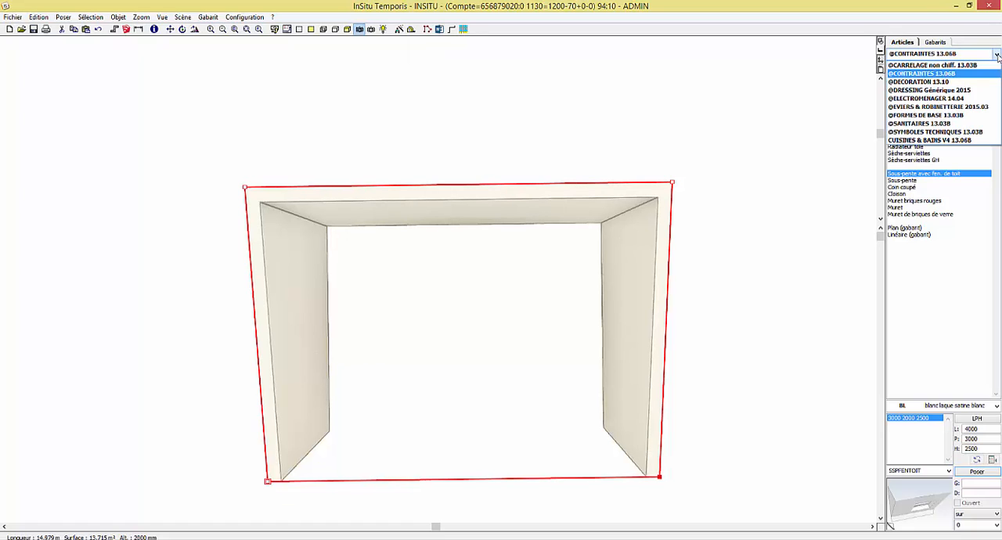
{"action": "left_click", "coordinate": [956, 86]}
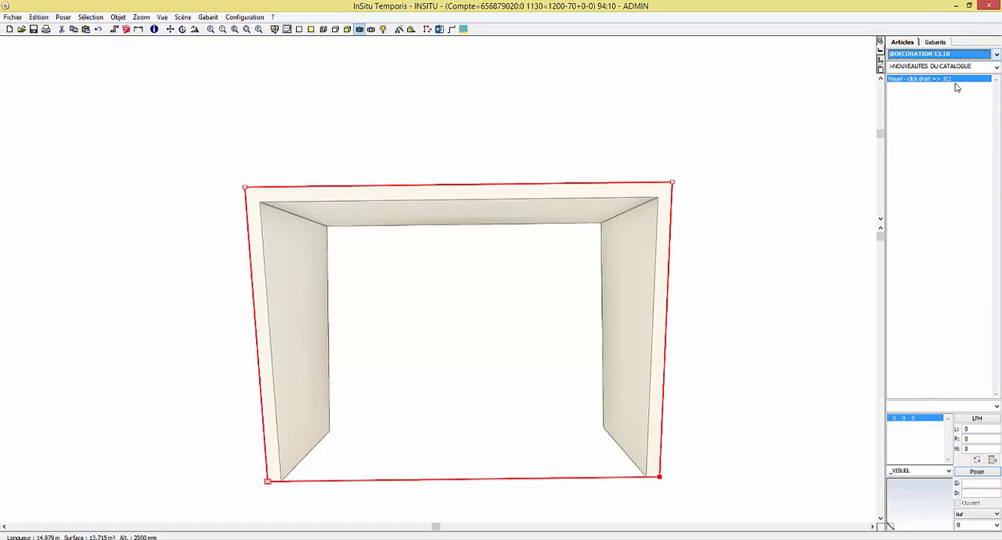
{"action": "left_click", "coordinate": [997, 67]}
{"action": "left_click", "coordinate": [914, 312]}
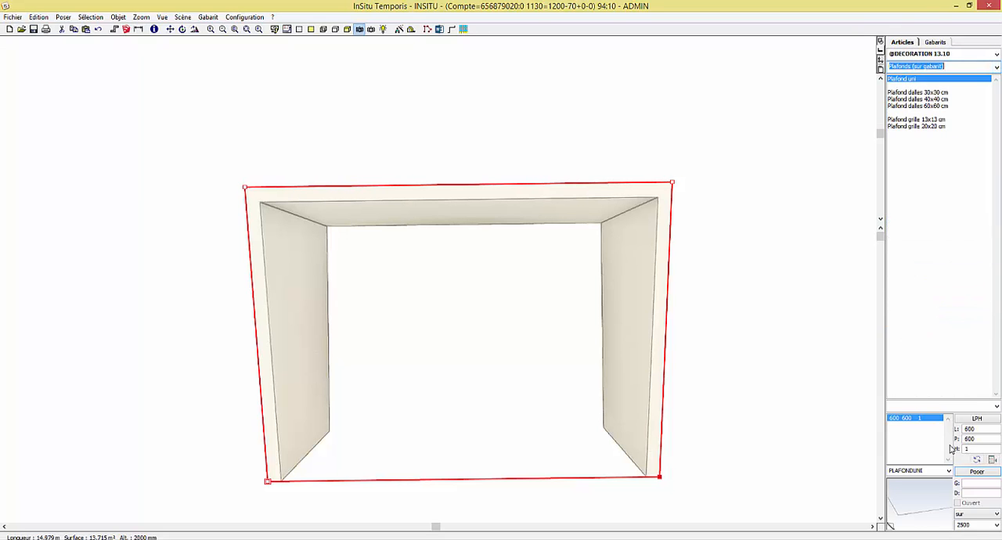
{"action": "left_click", "coordinate": [967, 471]}
{"action": "left_click", "coordinate": [728, 481]}
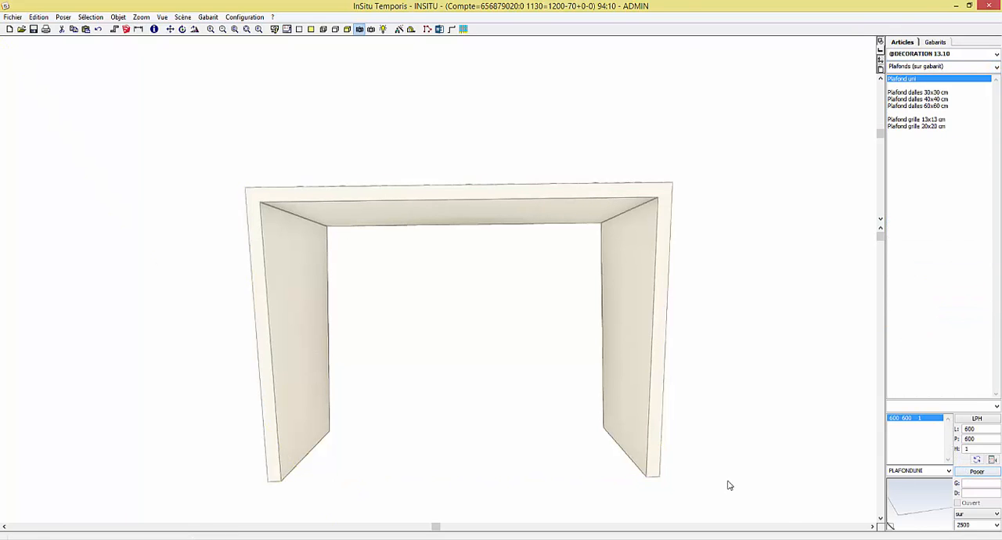
{"action": "mouse_move", "coordinate": [729, 481]}
{"action": "middle_mouse_down"}
{"action": "mouse_move", "coordinate": [727, 210]}
{"action": "mouse_move", "coordinate": [615, 230]}
{"action": "mouse_move", "coordinate": [722, 224]}
{"action": "mouse_move", "coordinate": [749, 273]}
{"action": "middle_mouse_up"}
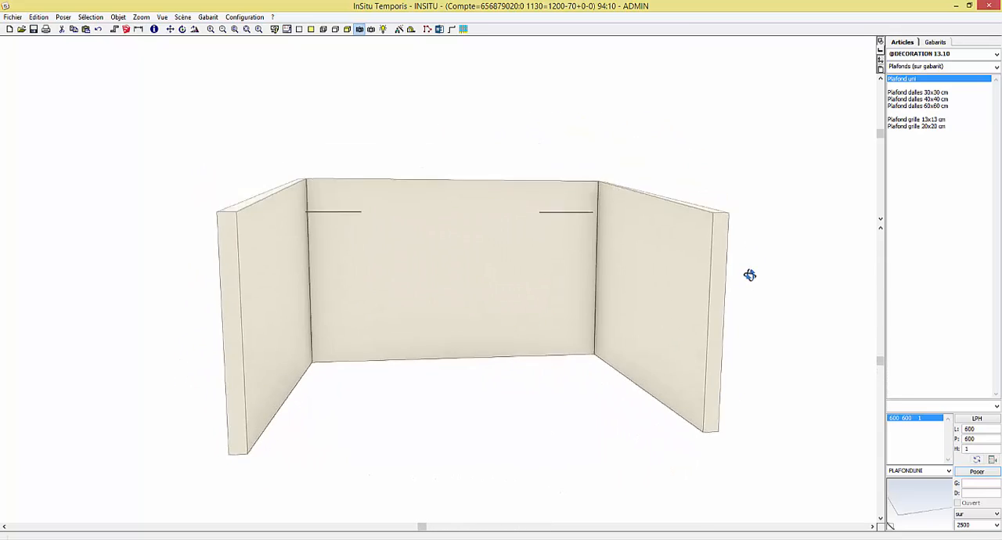
Delete all walls, dimensions and the ceiling from the plan view
{"action": "left_click", "coordinate": [288, 29]}
{"action": "left_click_drag", "start_coordinate": [98, 79], "coordinate": [744, 506]}
{"action": "key", "text": "Delete"}
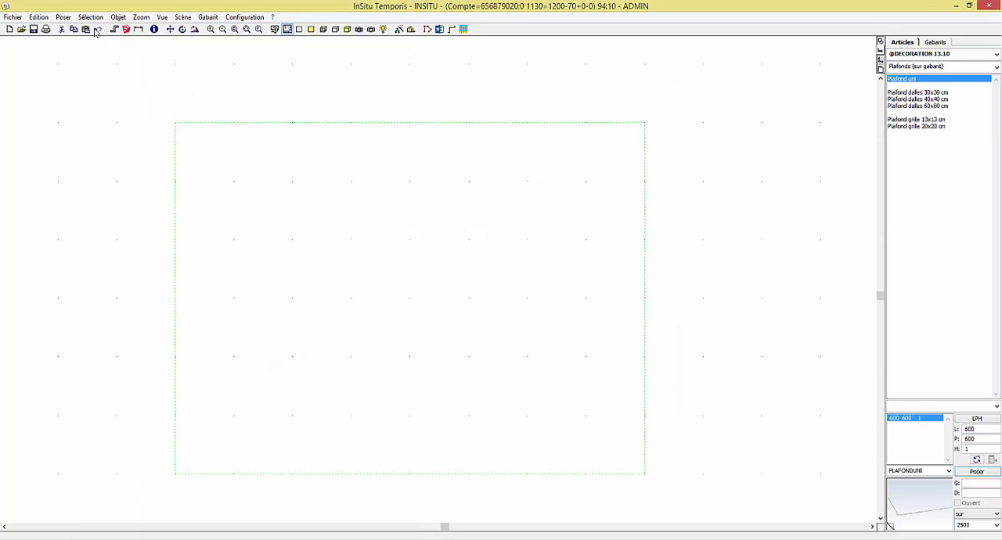
Draw three walls of 3000, 4000 and 3000 mm around the room outline, leaving the front side open
{"action": "left_click", "coordinate": [172, 477]}
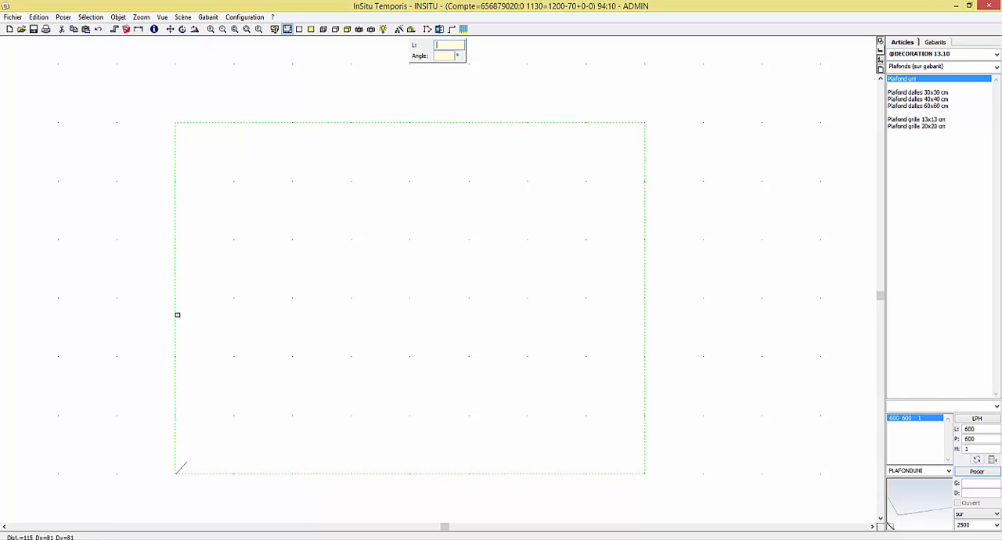
{"action": "left_click", "coordinate": [176, 123]}
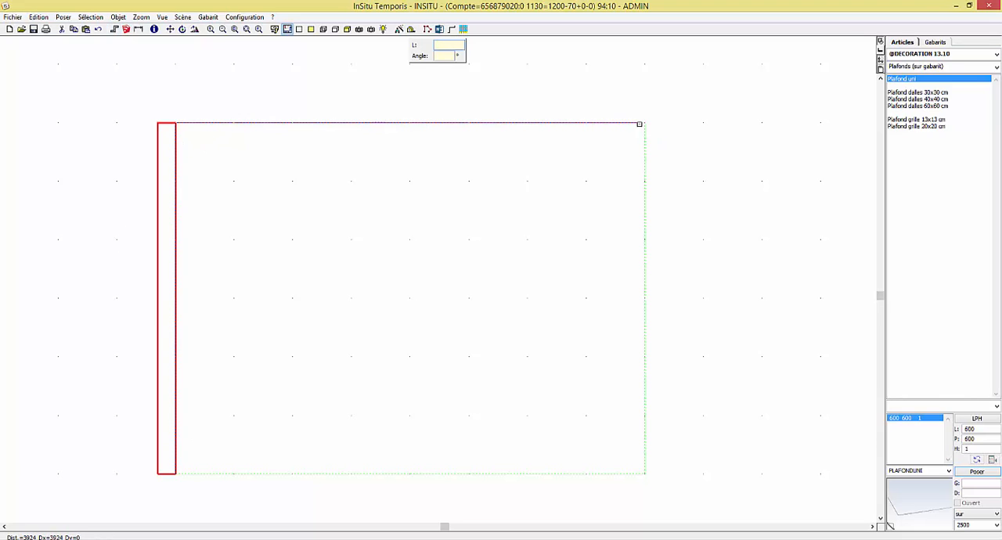
{"action": "left_click", "coordinate": [645, 123]}
{"action": "double_click", "coordinate": [645, 474]}
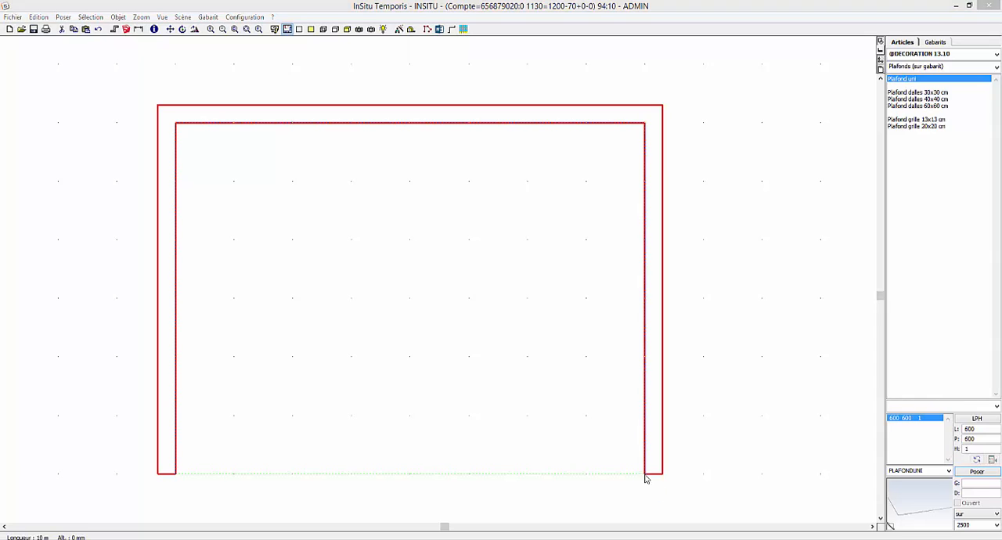
{"action": "left_click", "coordinate": [485, 307]}
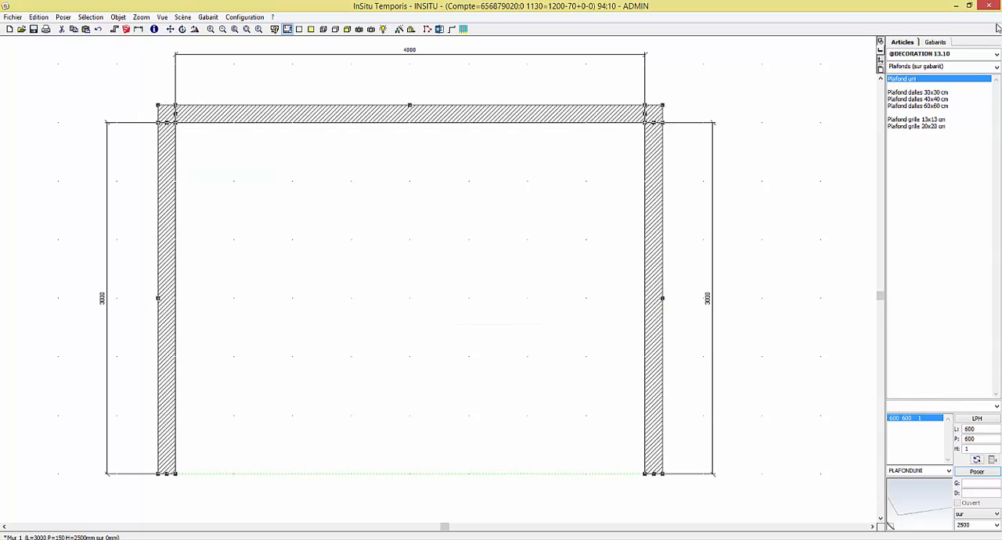
{"action": "left_click", "coordinate": [996, 54]}
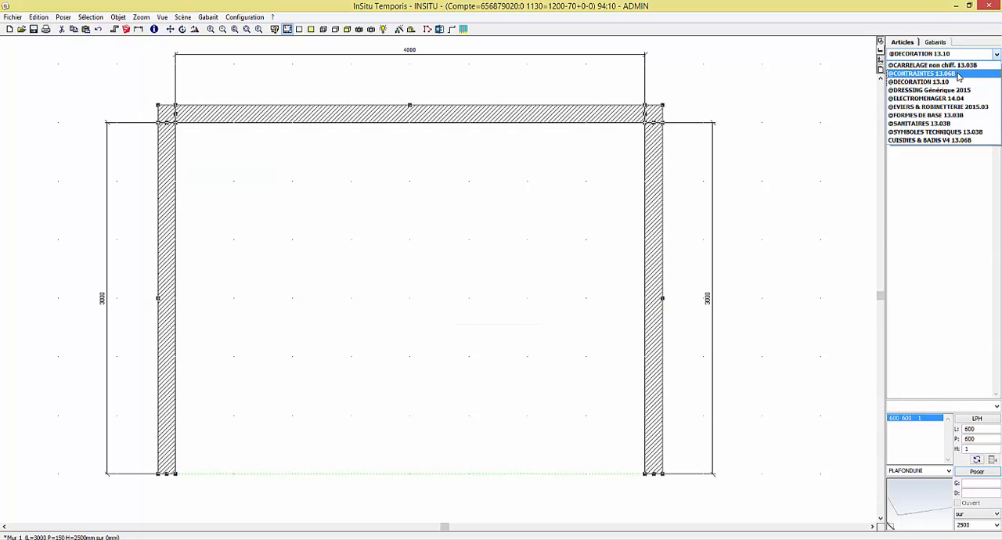
{"action": "left_click", "coordinate": [960, 74]}
{"action": "left_click", "coordinate": [938, 173]}
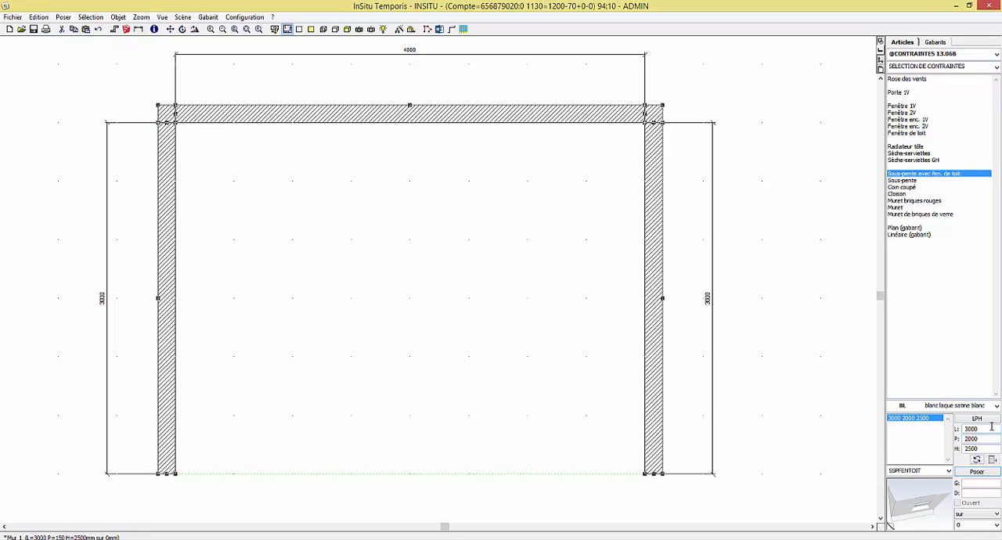
{"action": "double_click", "coordinate": [976, 428]}
{"action": "type", "text": "4000"}
{"action": "key", "text": "Tab"}
{"action": "type", "text": "3000"}
{"action": "left_click_drag", "start_coordinate": [914, 506], "coordinate": [405, 303]}
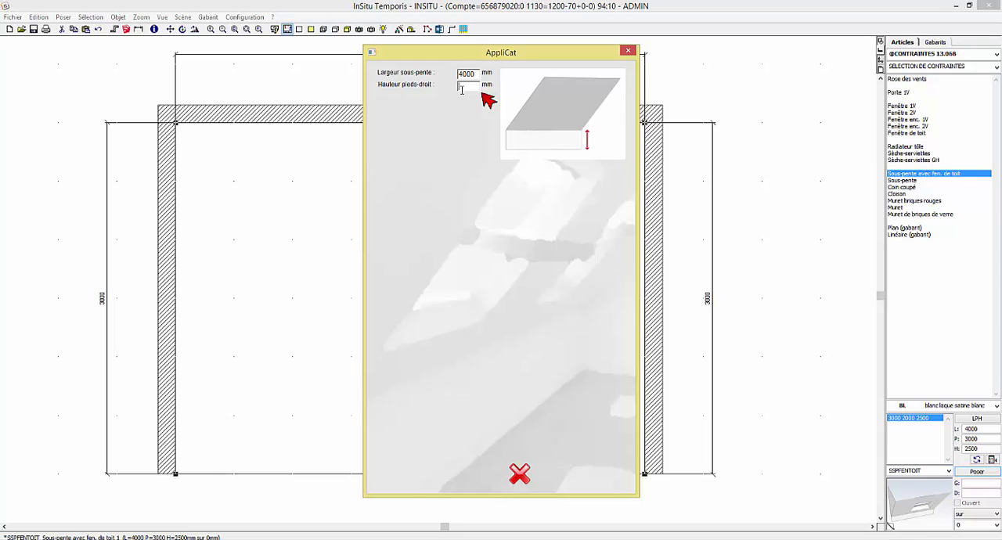
Set the sous-pente's Hauteur pieds-droit to 2000 mm, Hauteur sous plafond to 2500 mm and Longueur rampant to 3041 mm
{"action": "type", "text": "000"}
{"action": "key", "text": "Return"}
{"action": "left_click", "coordinate": [473, 100]}
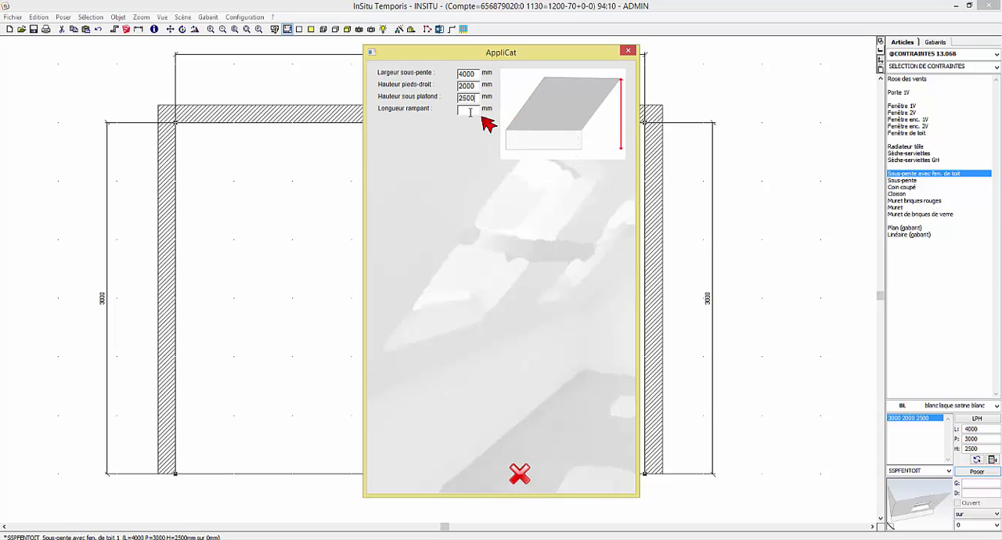
{"action": "left_click", "coordinate": [467, 110]}
{"action": "type", "text": "3041"}
{"action": "key", "text": "Return"}
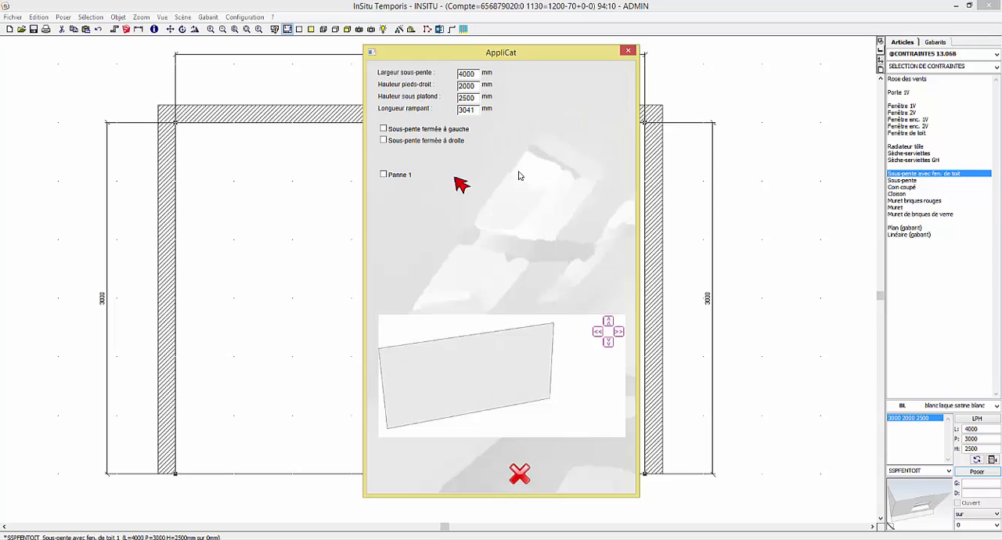
Close the sous-pente on both the left and right sides and inspect it in the preview from underneath
{"action": "left_click", "coordinate": [384, 129]}
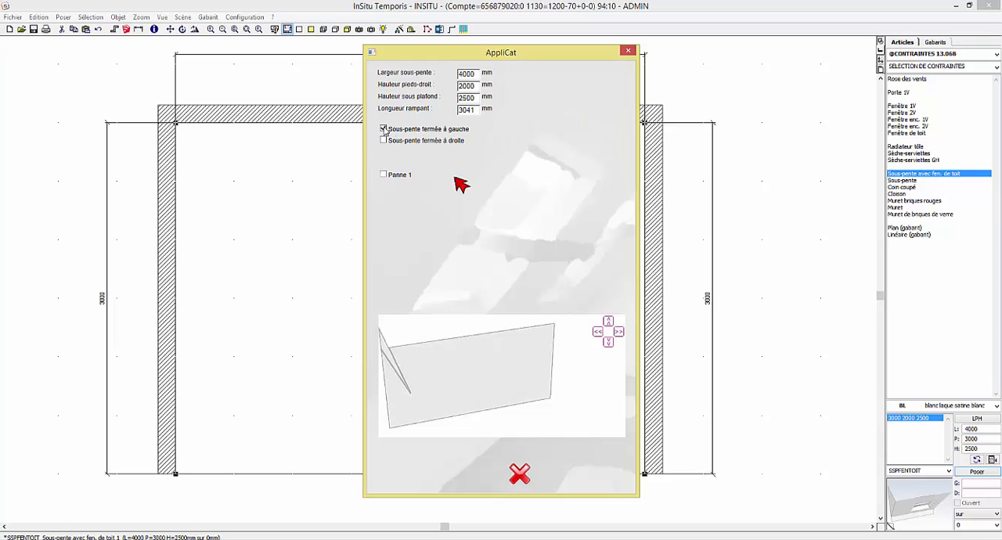
{"action": "left_click", "coordinate": [384, 140]}
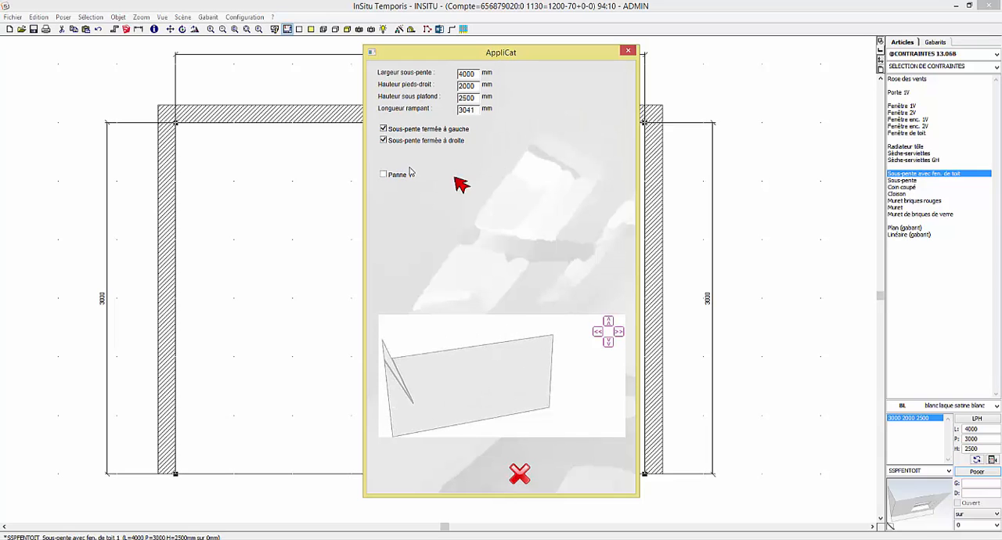
{"action": "left_click", "coordinate": [599, 333]}
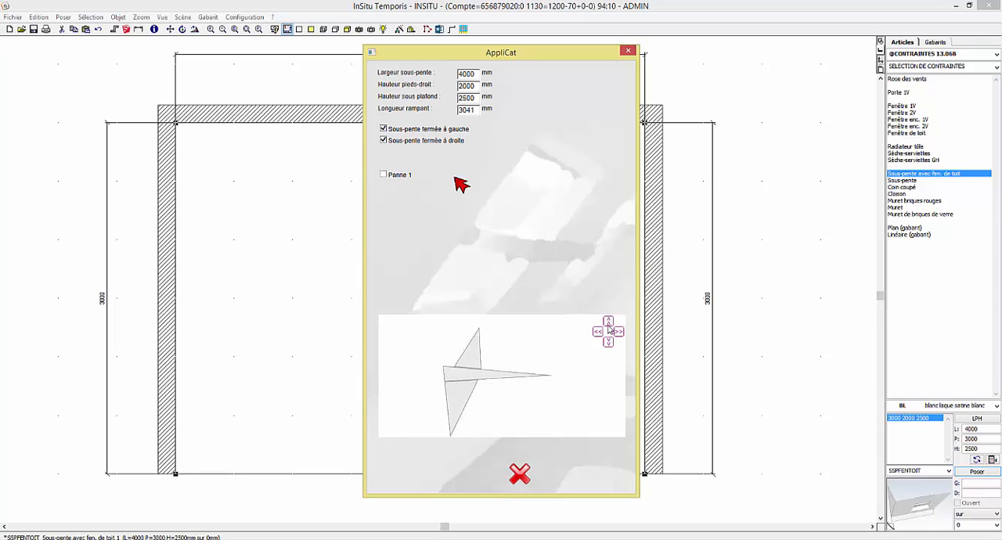
{"action": "left_click", "coordinate": [608, 324]}
{"action": "left_click", "coordinate": [608, 324]}
{"action": "left_click", "coordinate": [608, 324]}
{"action": "left_click", "coordinate": [607, 343]}
{"action": "left_click", "coordinate": [607, 343]}
{"action": "left_click", "coordinate": [607, 343]}
{"action": "left_click", "coordinate": [607, 343]}
{"action": "left_click", "coordinate": [608, 345]}
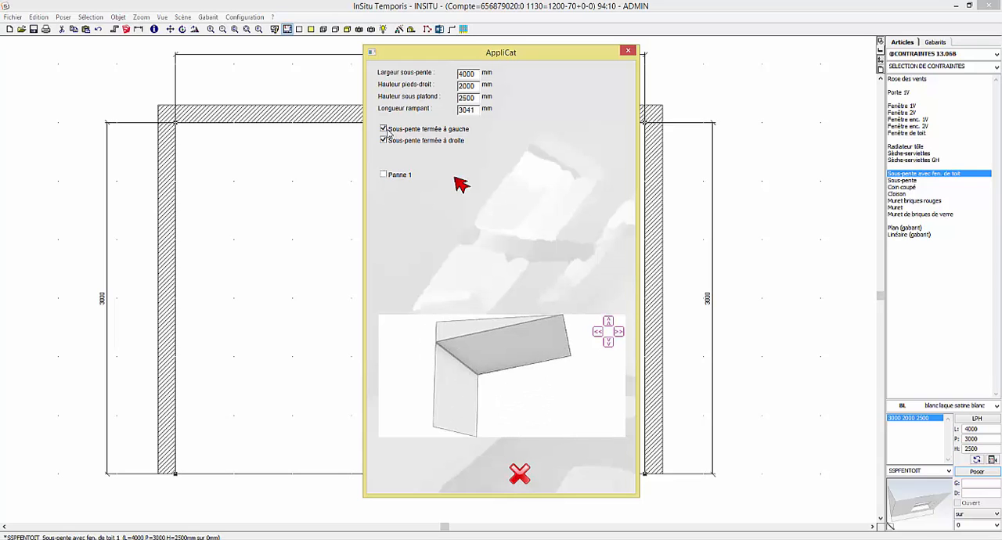
Try the sous-pente preview with its side closures switched off
{"action": "left_click", "coordinate": [383, 130]}
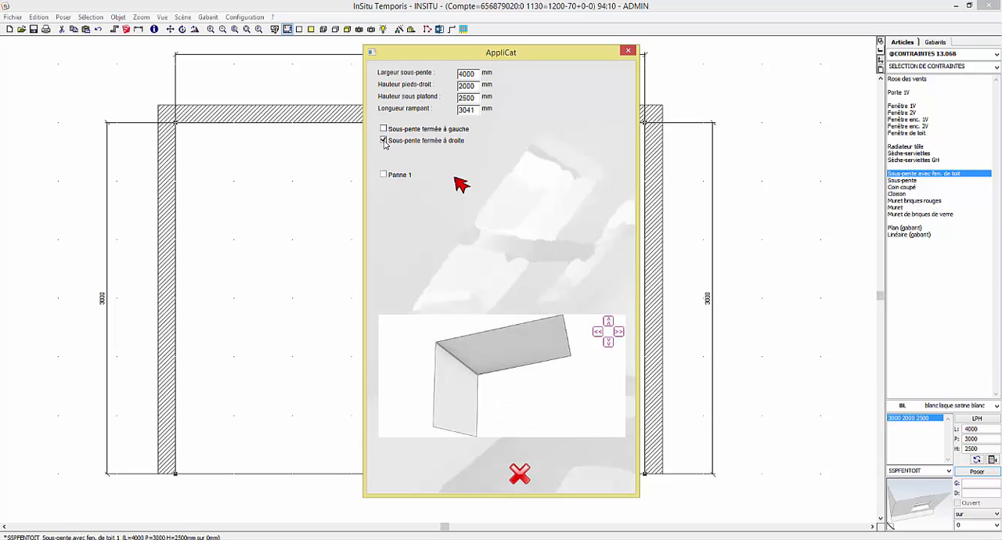
{"action": "left_click", "coordinate": [384, 140]}
{"action": "left_click", "coordinate": [384, 129]}
Add Panne 1 at 500 mm from the bas rampant, 150 mm high and 150 mm deep, coloured bois moyen
{"action": "left_click", "coordinate": [383, 175]}
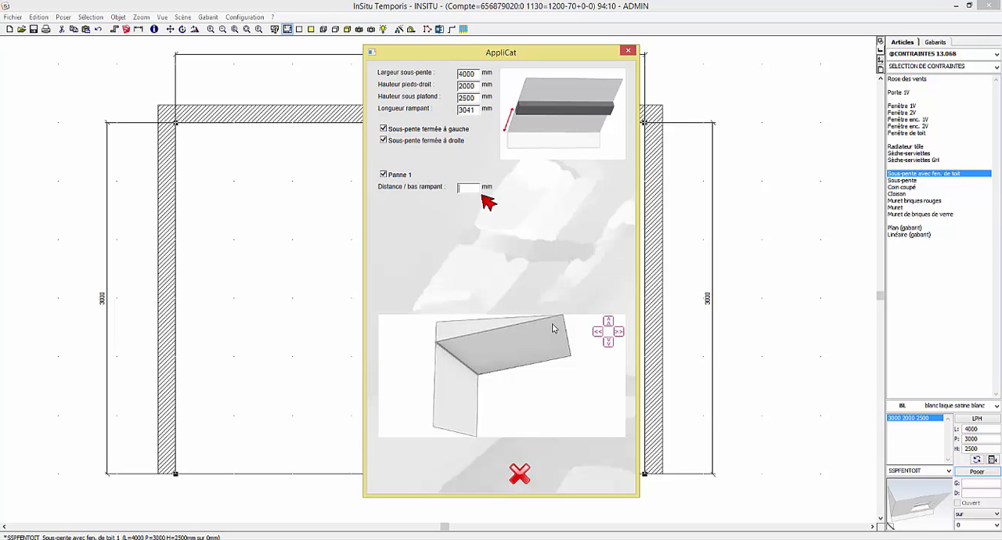
{"action": "left_click", "coordinate": [457, 189]}
{"action": "type", "text": "500"}
{"action": "key", "text": "Tab"}
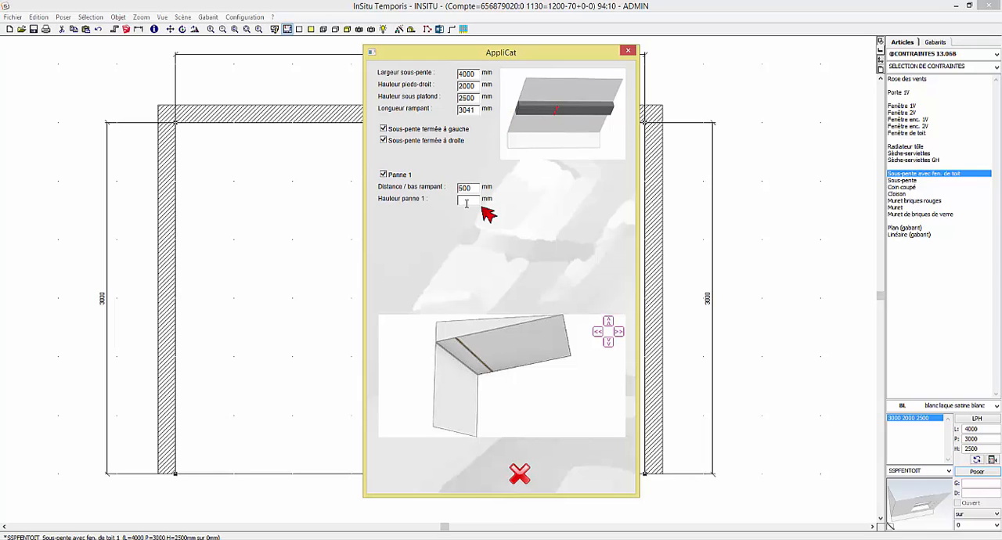
{"action": "type", "text": "150"}
{"action": "key", "text": "Tab"}
{"action": "type", "text": "150"}
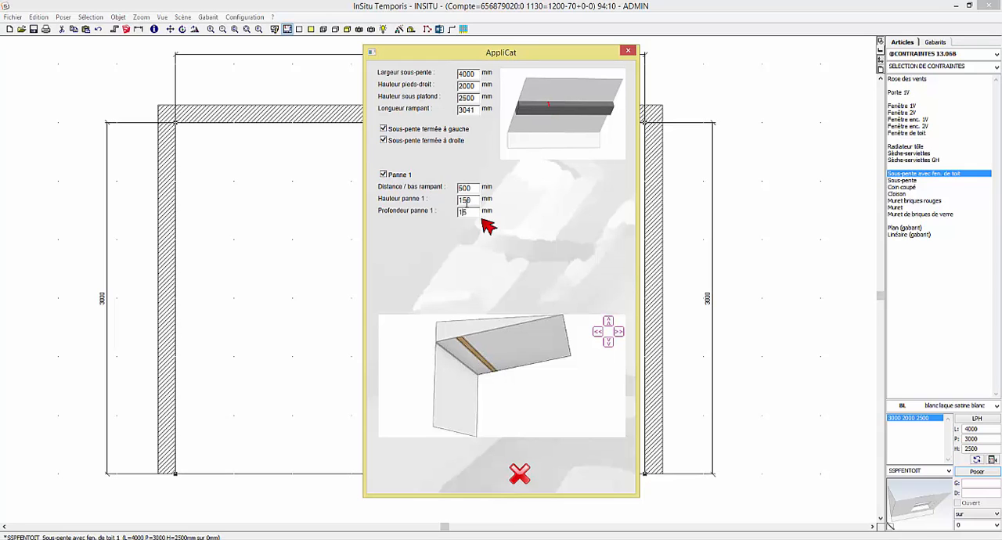
{"action": "key", "text": "Tab"}
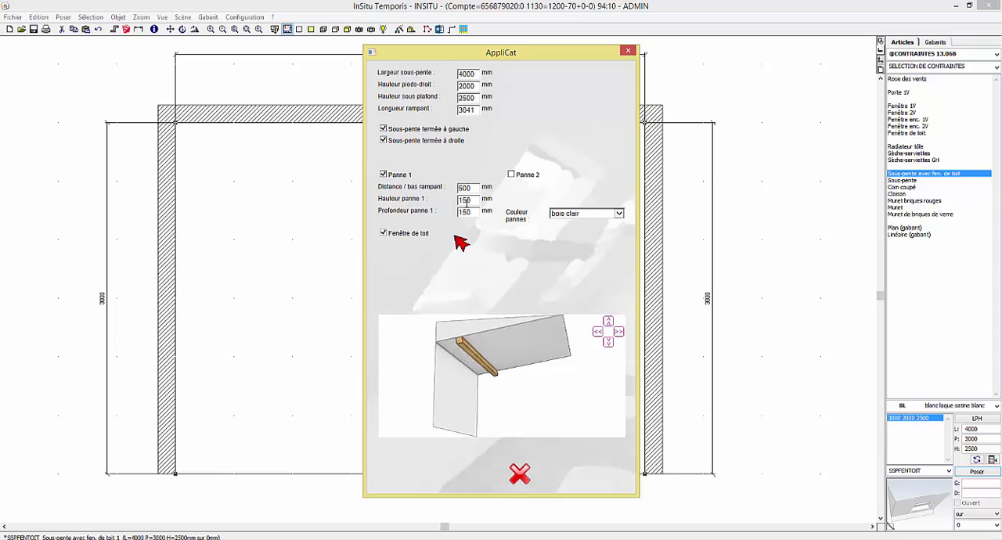
{"action": "left_click", "coordinate": [618, 214]}
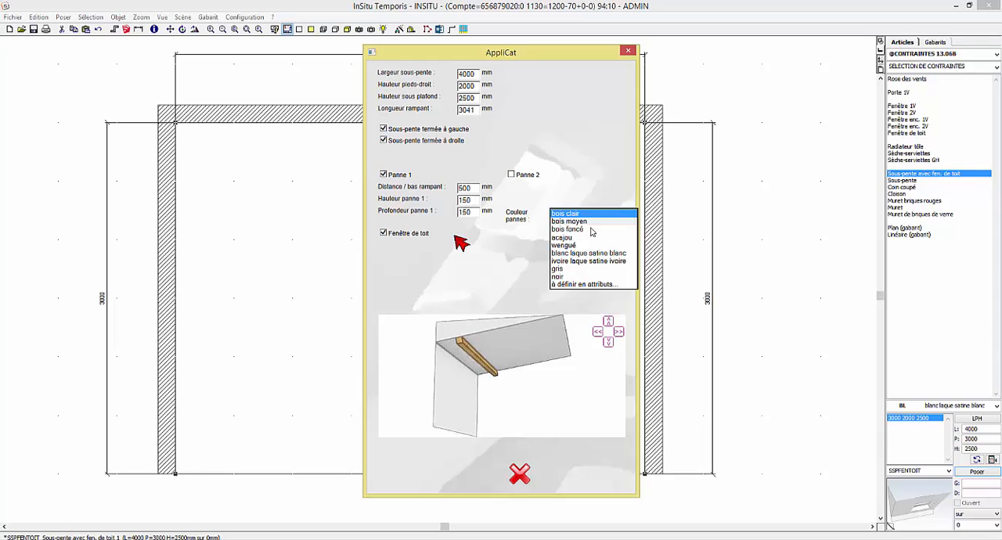
{"action": "left_click", "coordinate": [572, 222]}
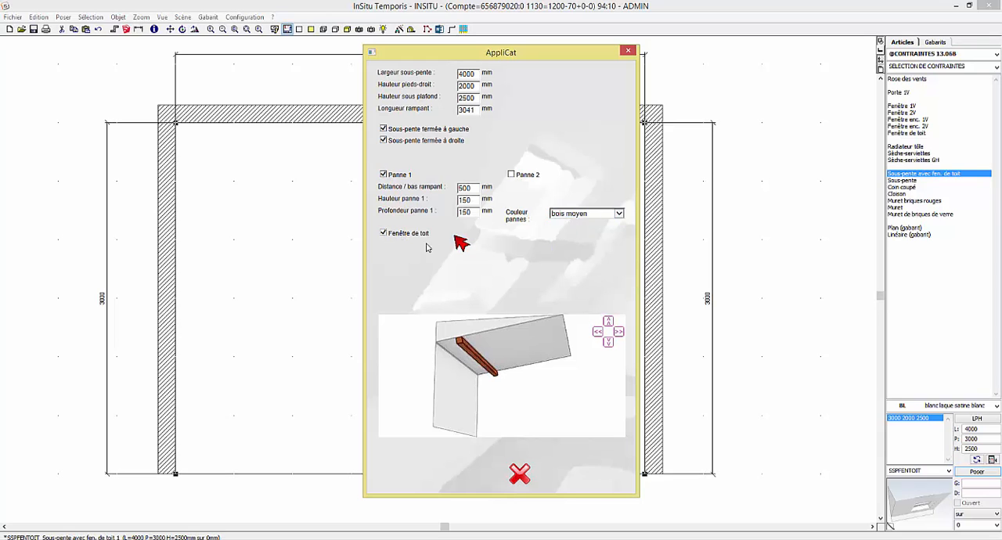
Set the Fenêtre de toit niche to 800 mm wide and 1200 mm high
{"action": "key", "text": "Tab"}
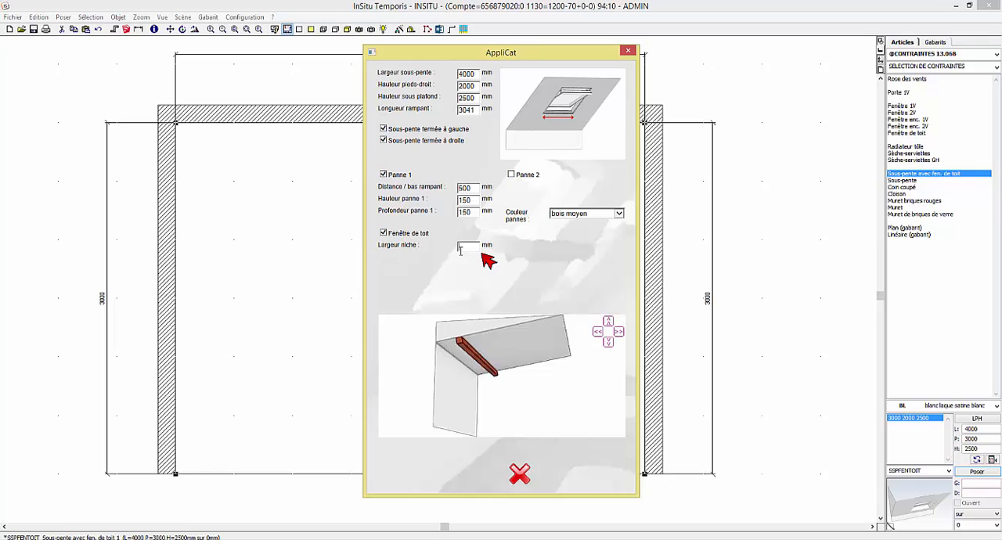
{"action": "key", "text": "Tab"}
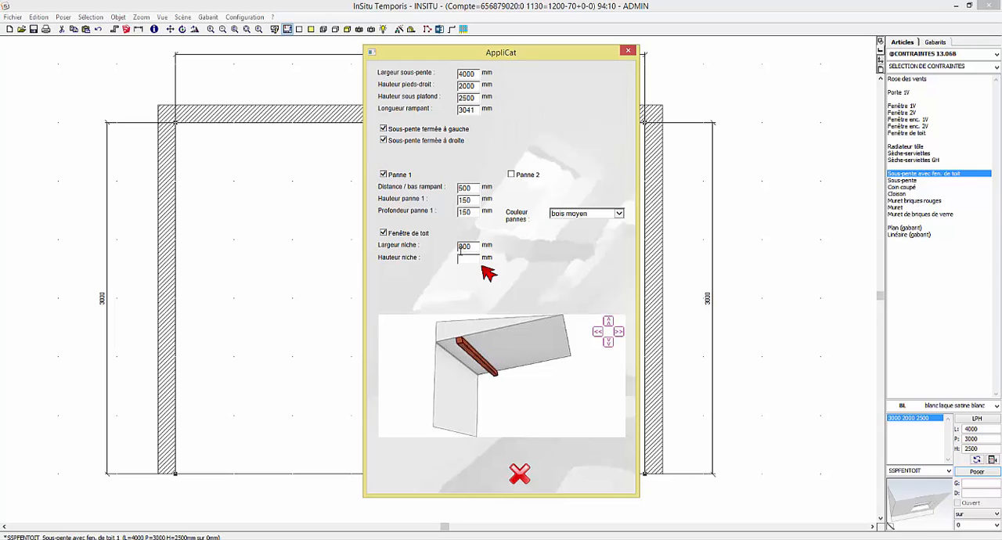
{"action": "type", "text": "1200"}
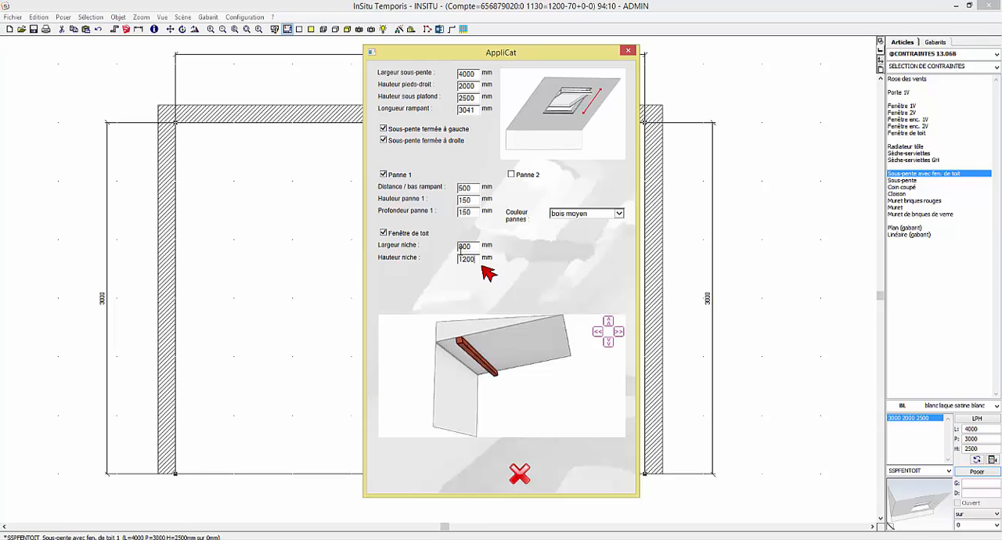
{"action": "key", "text": "Tab"}
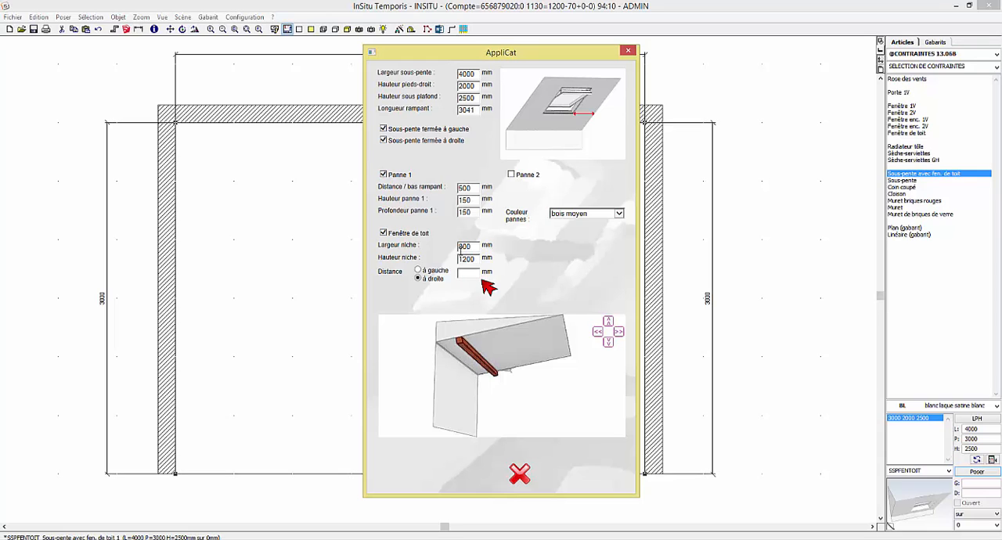
Position the roof window 1500 mm from the right and 1000 mm from the bas rampant, with a Profond. d'encastrement of 100 mm
{"action": "type", "text": "1500"}
{"action": "key", "text": "Tab"}
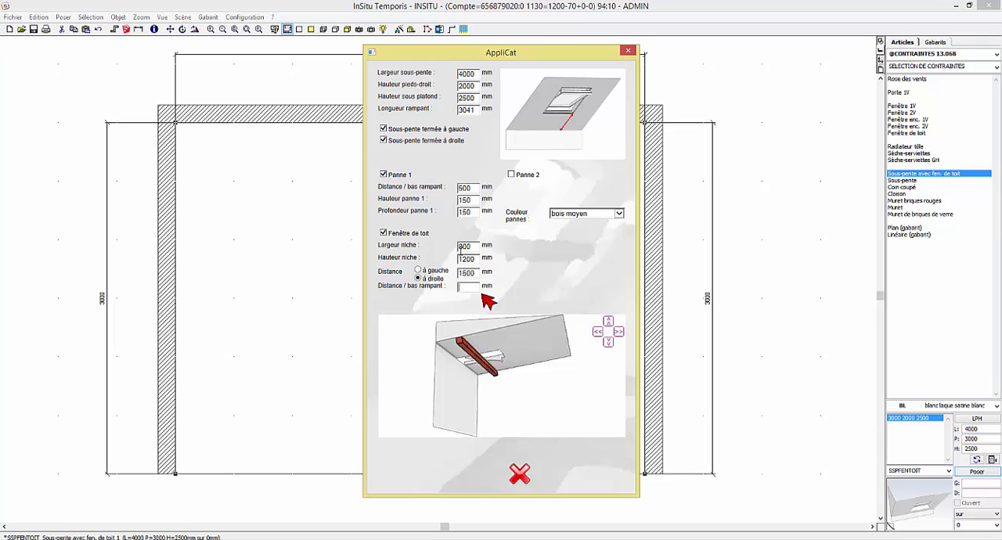
{"action": "type", "text": "1000"}
{"action": "key", "text": "Tab"}
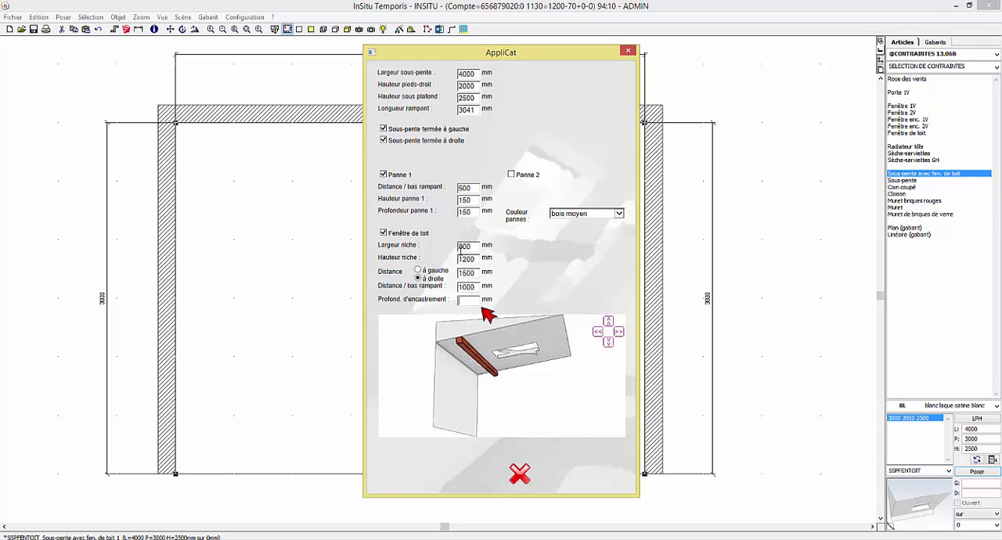
{"action": "type", "text": "100"}
{"action": "key", "text": "Tab"}
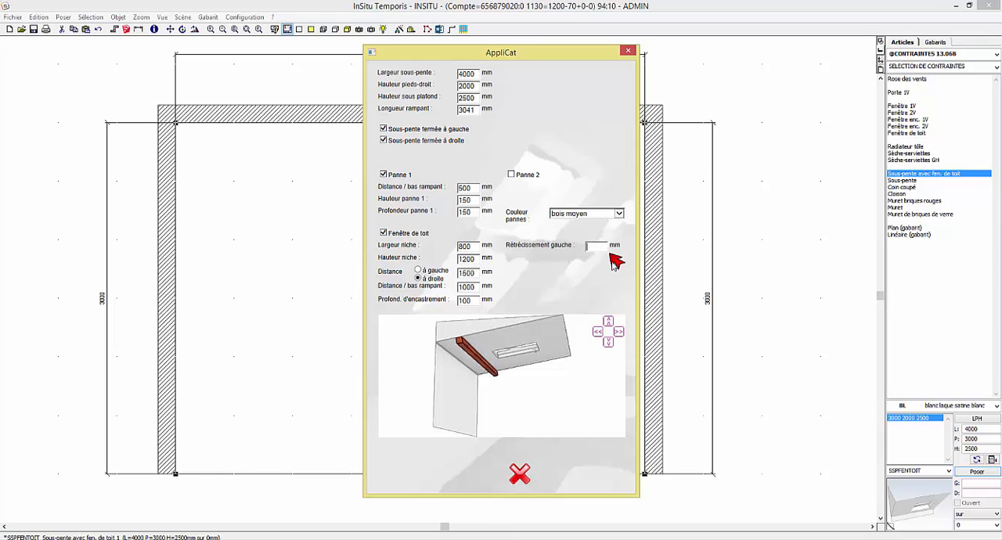
Set all four roof window Rétrécissement values to 0 mm and its Couleur to aluminium, and validate the sous-pente configuration
{"action": "type", "text": "0"}
{"action": "key", "text": "Tab"}
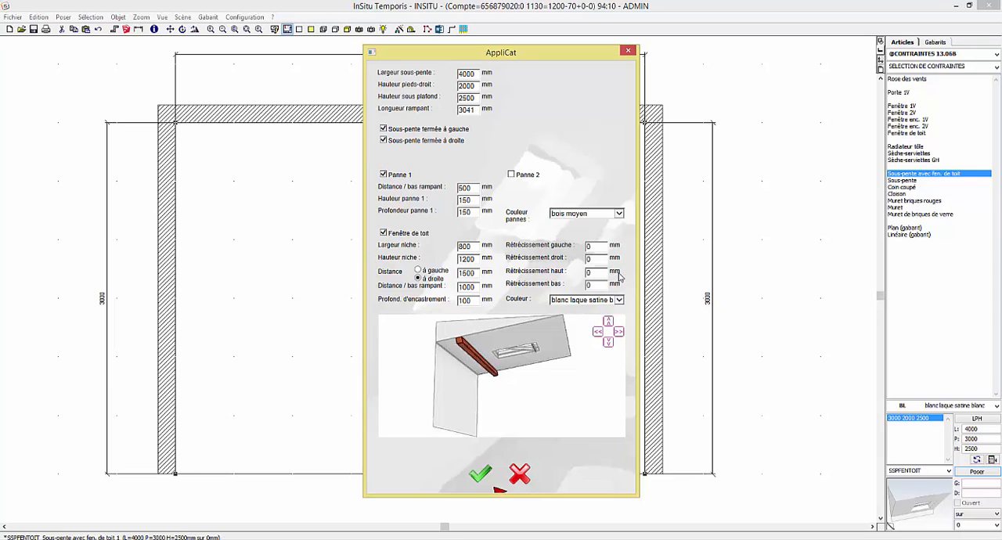
{"action": "left_click", "coordinate": [619, 302]}
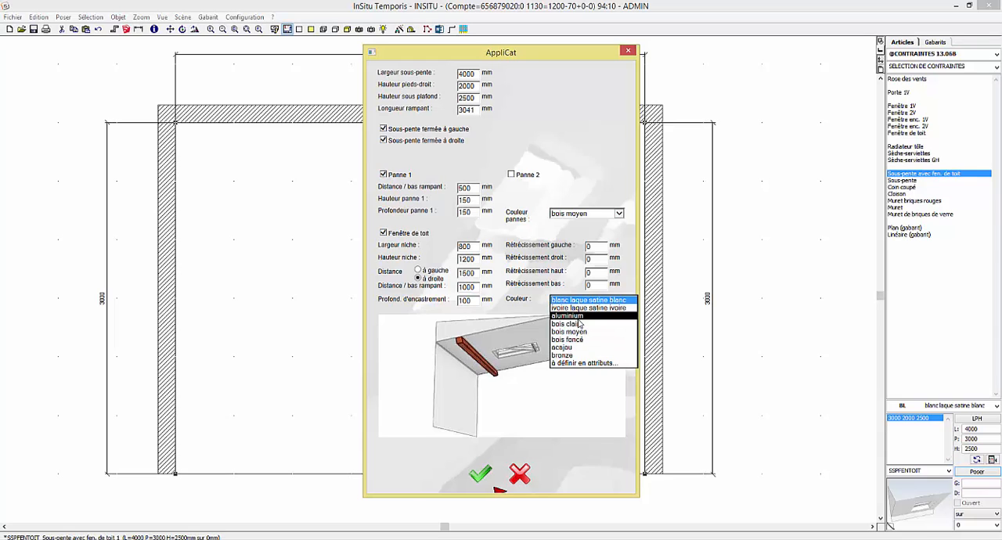
{"action": "left_click", "coordinate": [570, 316]}
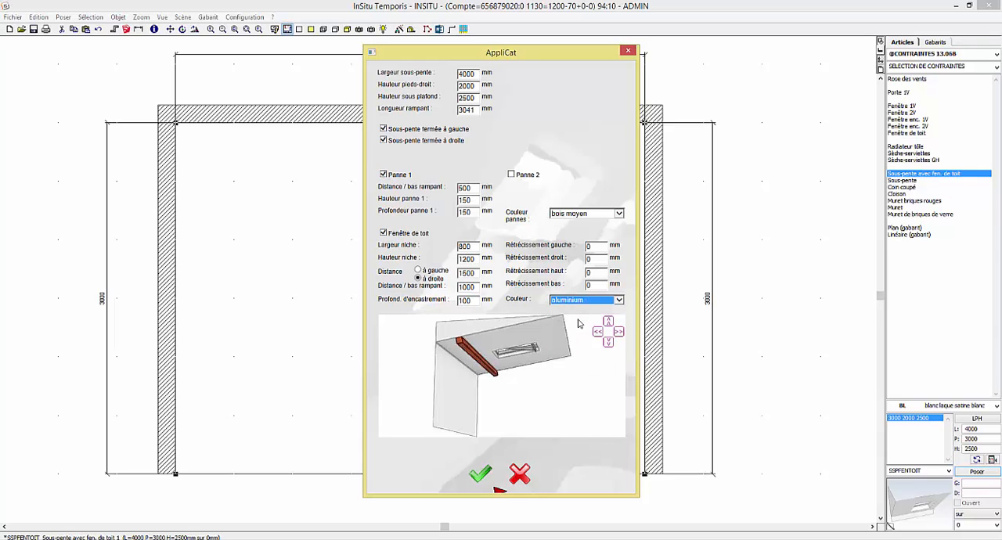
{"action": "left_click", "coordinate": [481, 476]}
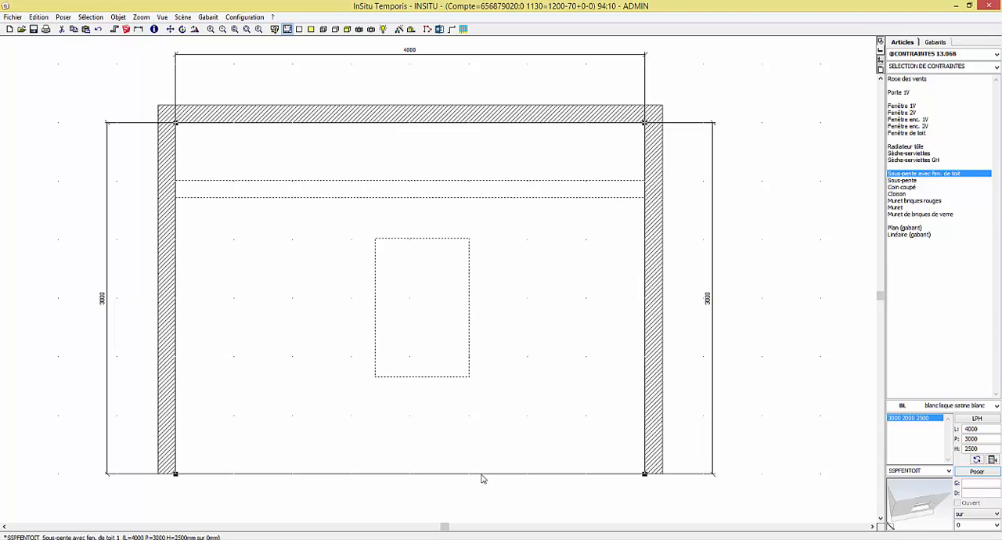
Reopen the placed sous-pente in the AppliCat assistant, review its parameters and validate them without changes
{"action": "left_click", "coordinate": [757, 363]}
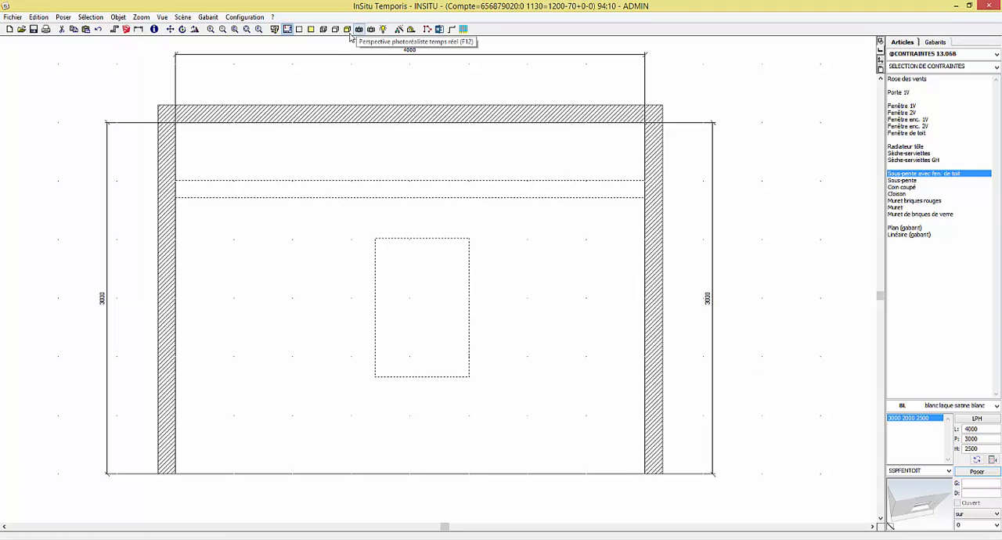
{"action": "left_click", "coordinate": [180, 142]}
{"action": "right_click", "coordinate": [179, 143]}
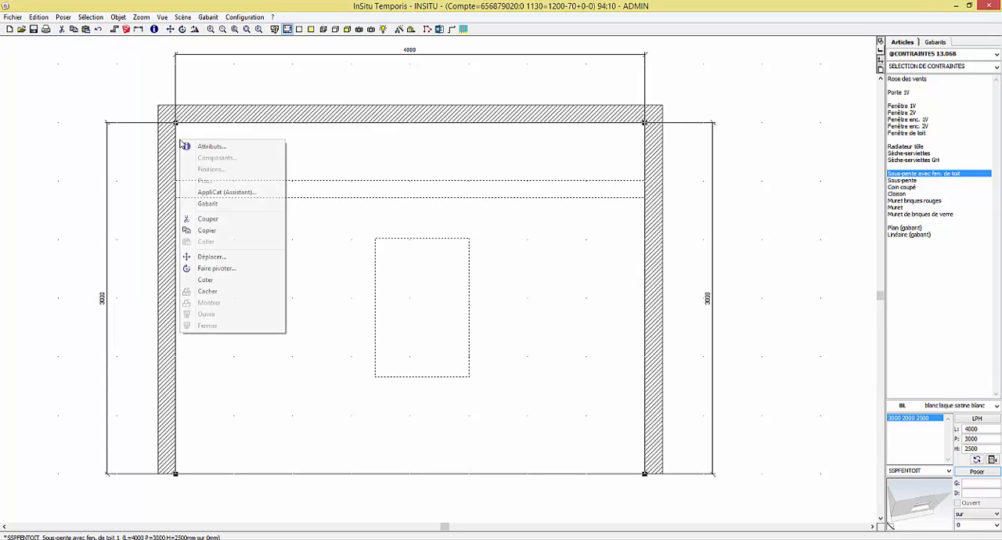
{"action": "left_click", "coordinate": [224, 192]}
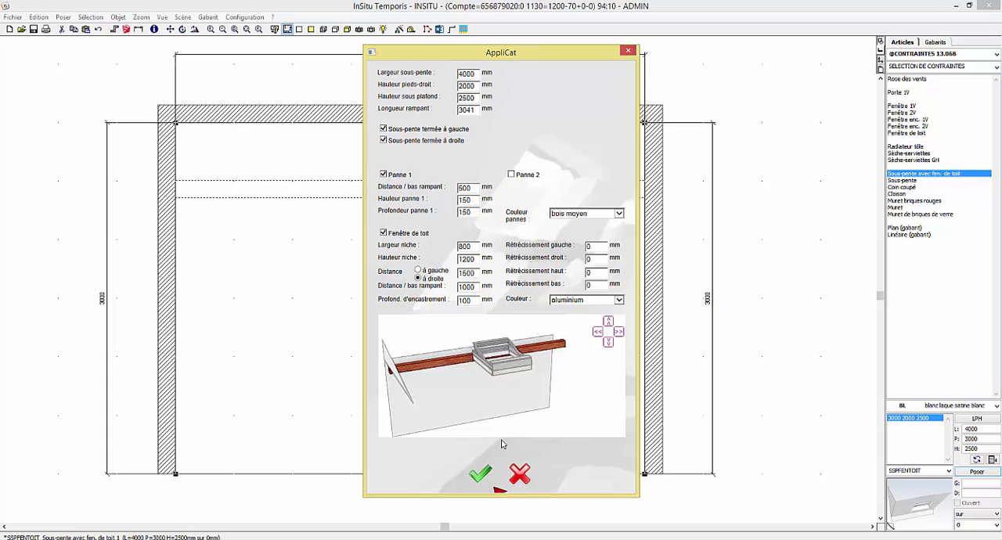
{"action": "left_click", "coordinate": [481, 474]}
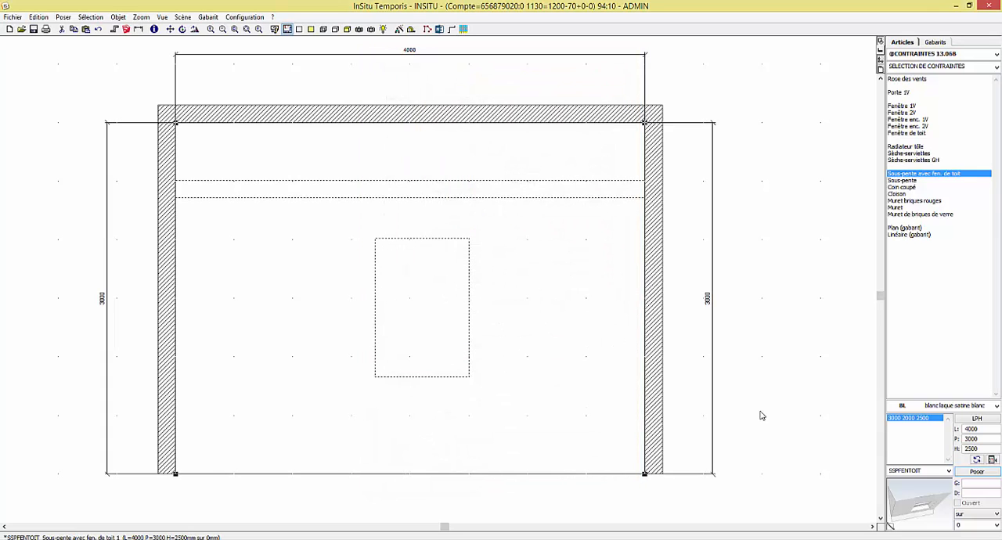
Inspect the room with its sous-pente, beam and roof window in the real-time photorealistic perspective, facing the back wall
{"action": "left_click", "coordinate": [360, 29]}
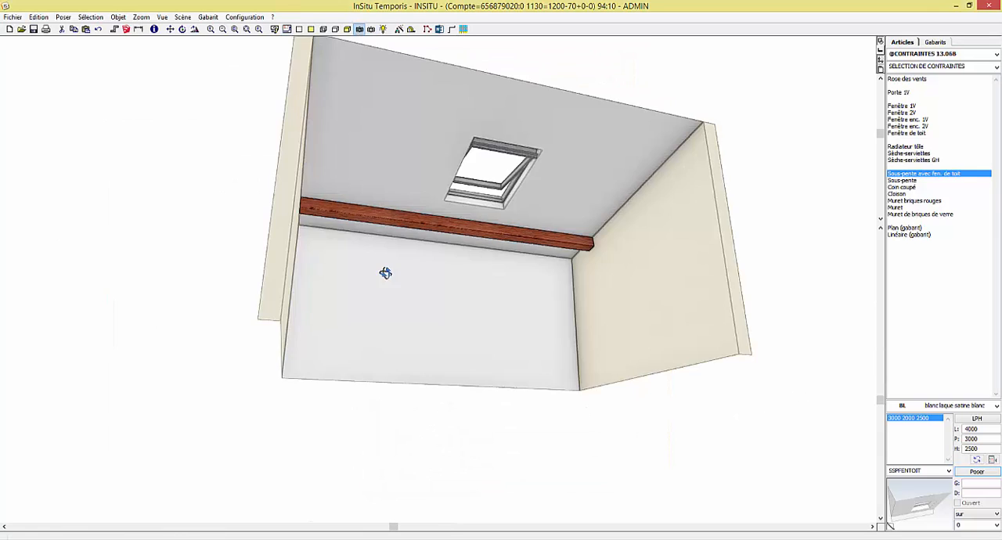
{"action": "left_click_drag", "start_coordinate": [385, 297], "coordinate": [367, 287]}
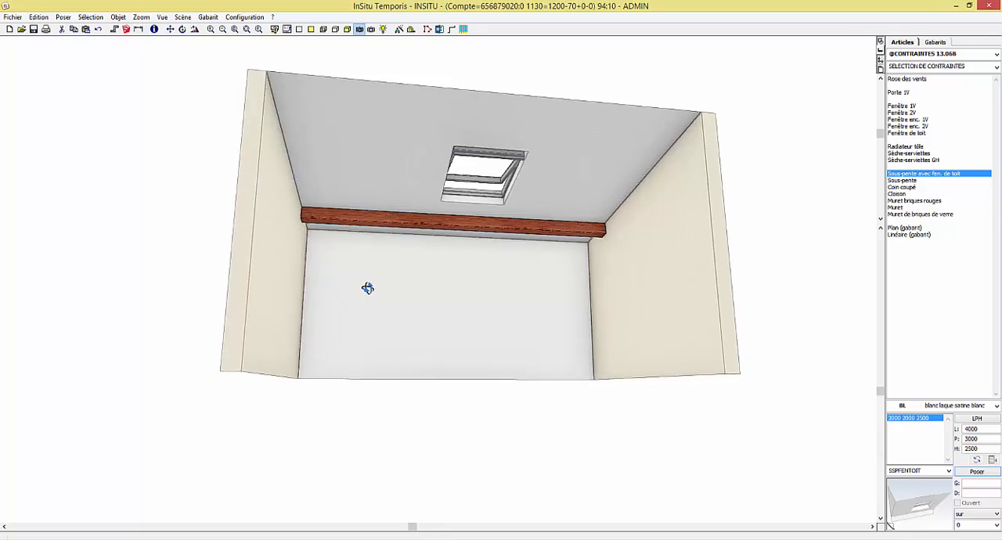